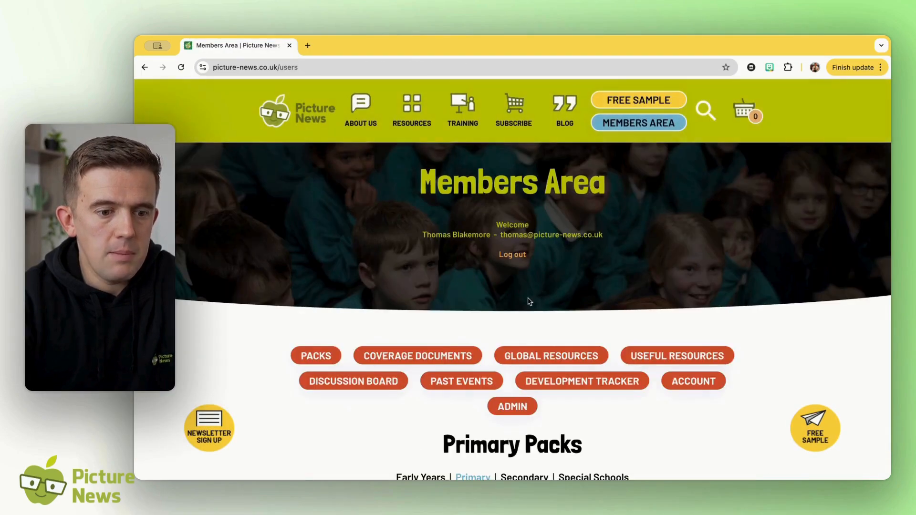
# Step: Open the Development Tracker from the members area and look over its dashboard and the class list
pyautogui.scroll(-2, 505, 338)
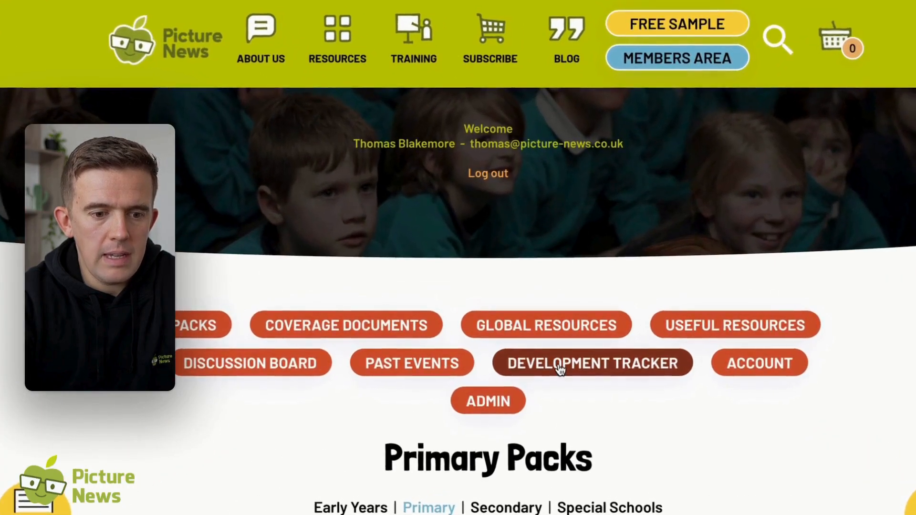
pyautogui.click(559, 368)
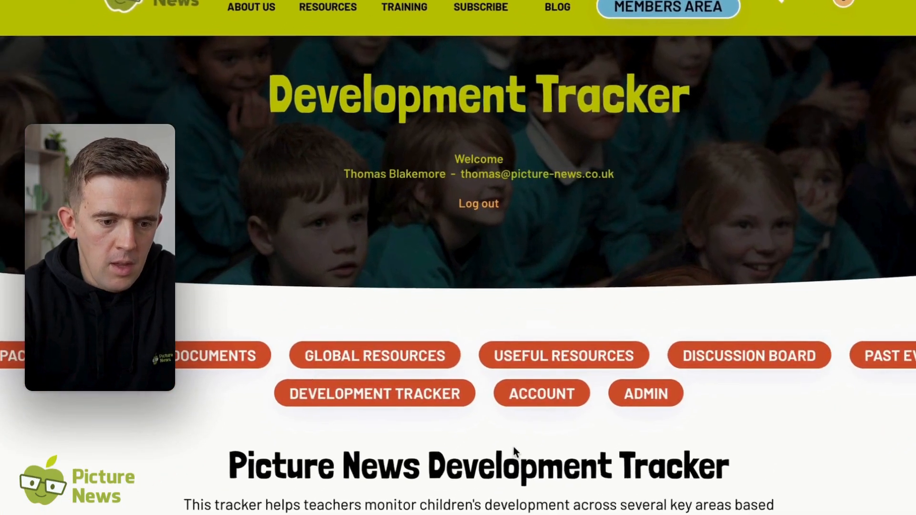
pyautogui.scroll(-3, 474, 475)
pyautogui.scroll(-6, 521, 429)
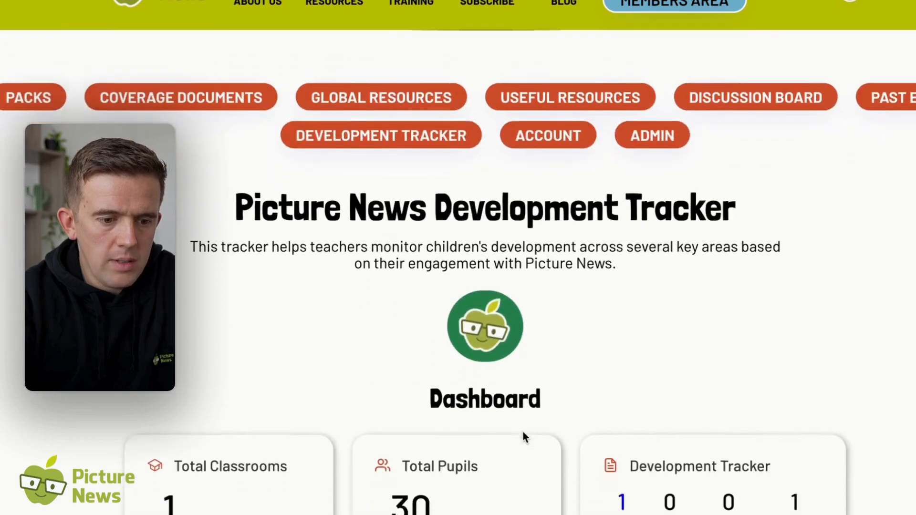
pyautogui.scroll(-1, 523, 432)
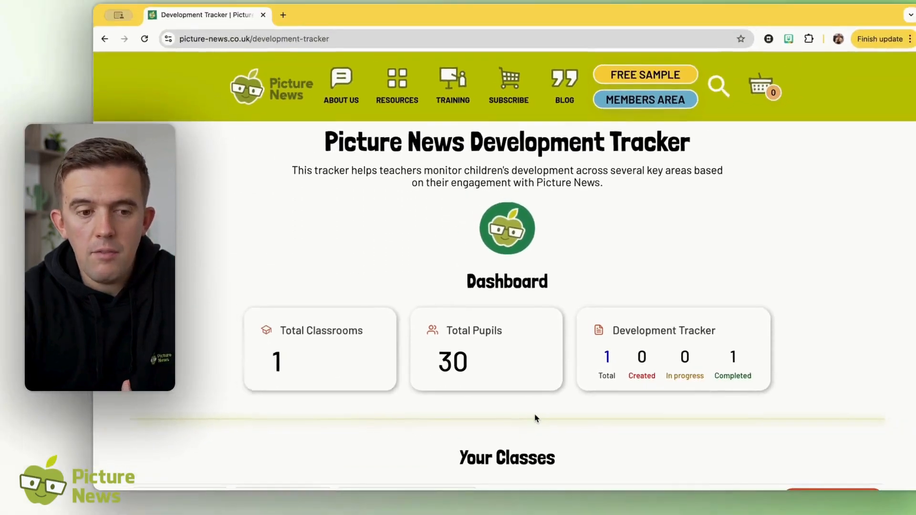
pyautogui.scroll(-1, 538, 412)
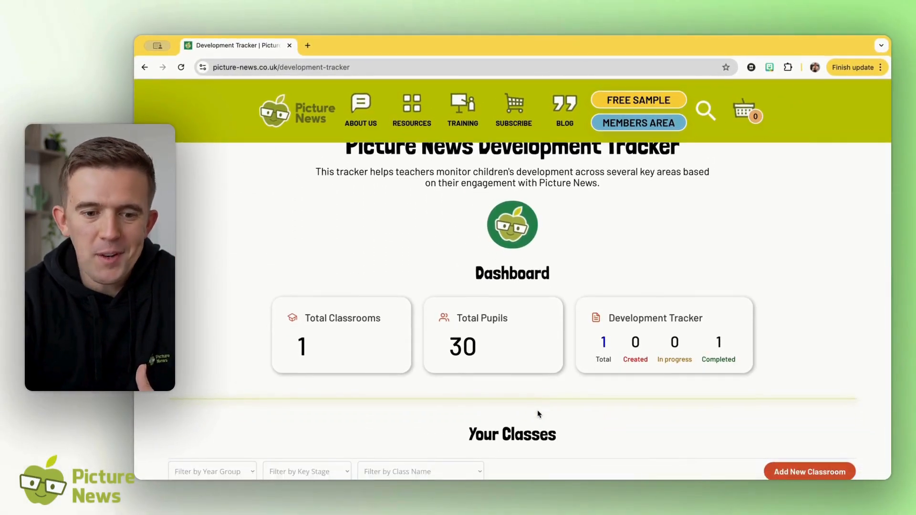
pyautogui.scroll(-2, 538, 412)
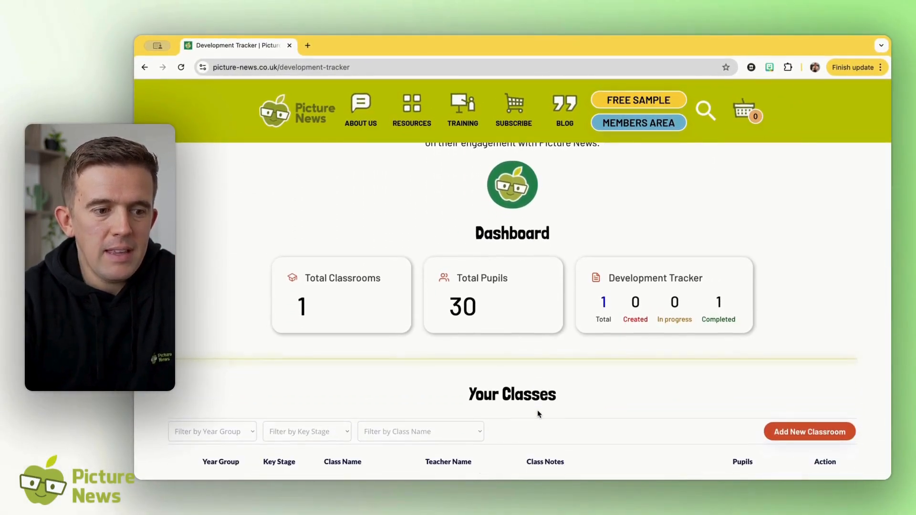
pyautogui.scroll(-5, 392, 396)
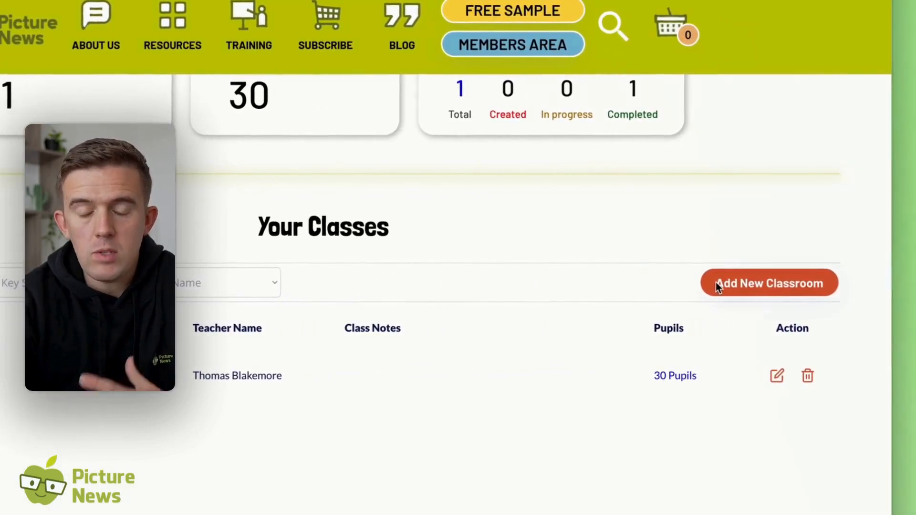
# Step: Open the form for adding a new classroom and check the available year groups and key stages
pyautogui.click(716, 287)
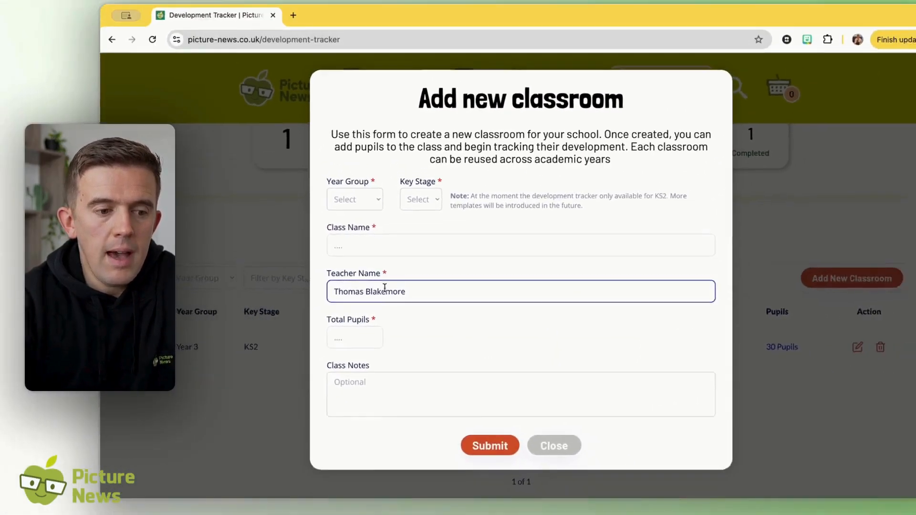
pyautogui.click(333, 160)
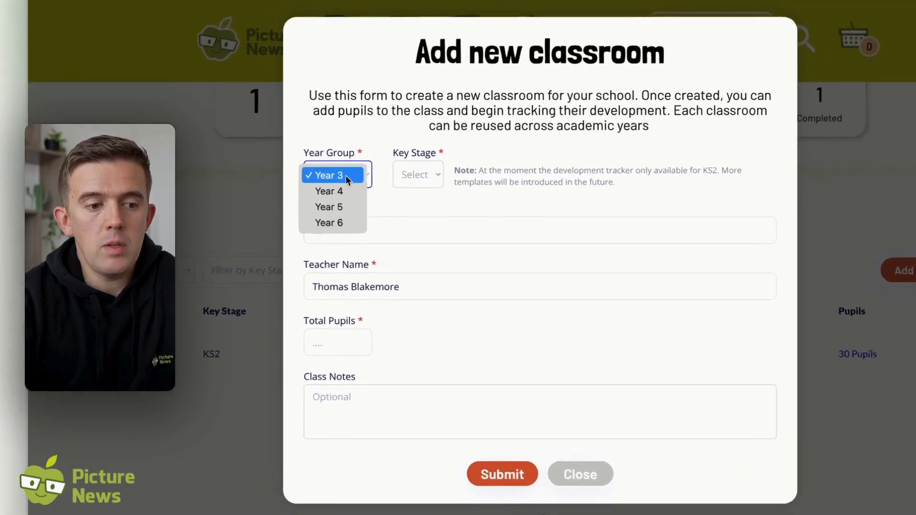
pyautogui.click(368, 190)
pyautogui.click(425, 160)
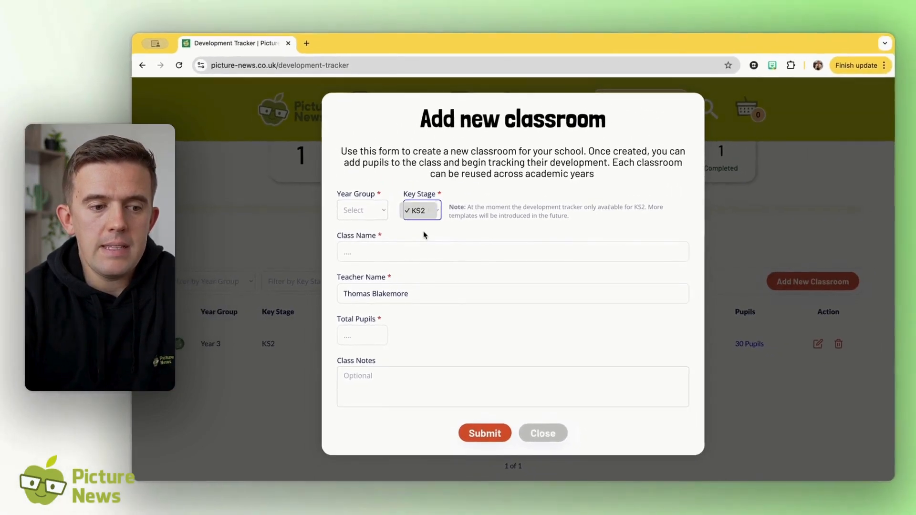
pyautogui.click(399, 252)
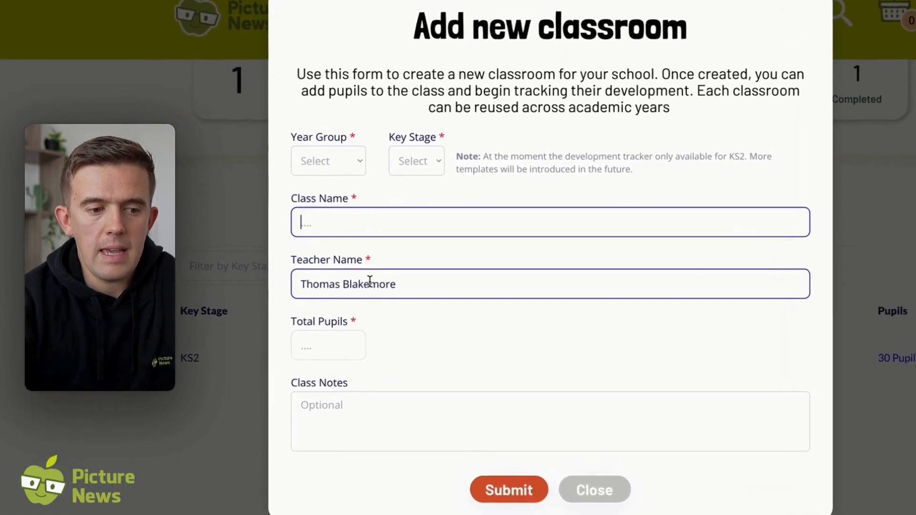
# Step: Create a KS2 classroom for Year 5 with 20 pupils, using the teacher's title and surname initial as the class name
pyautogui.click(329, 160)
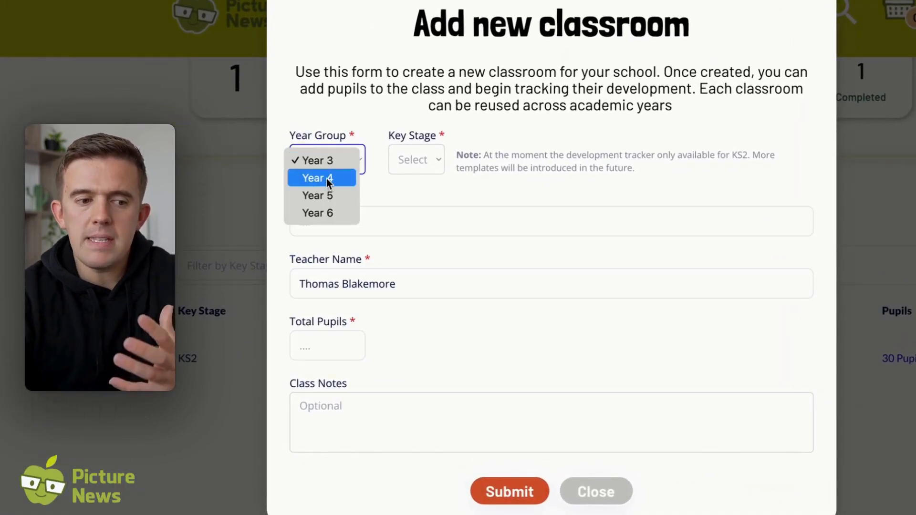
pyautogui.click(325, 199)
pyautogui.click(323, 218)
pyautogui.write('Mr Bl')
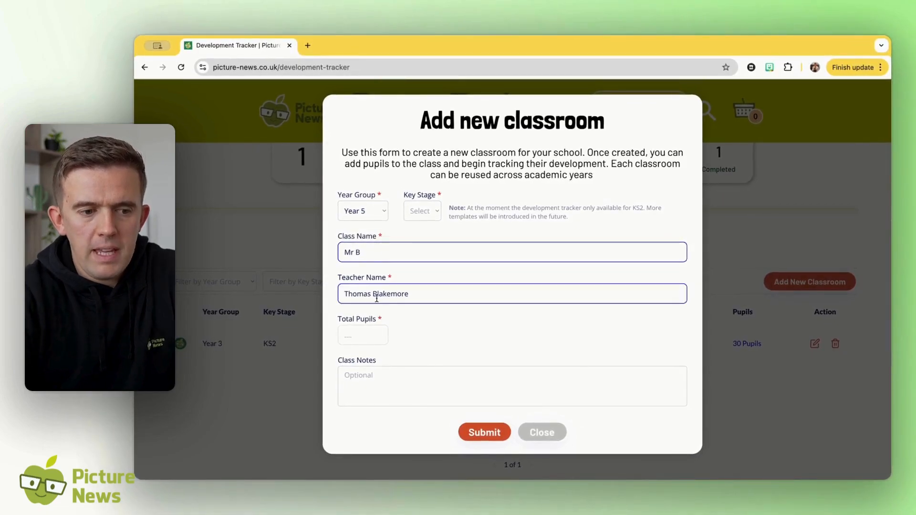
pyautogui.click(359, 338)
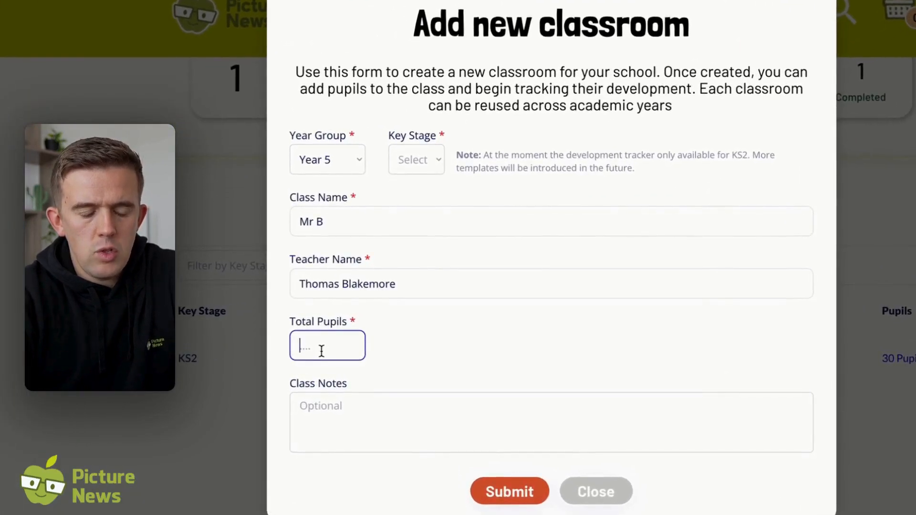
pyautogui.write('20')
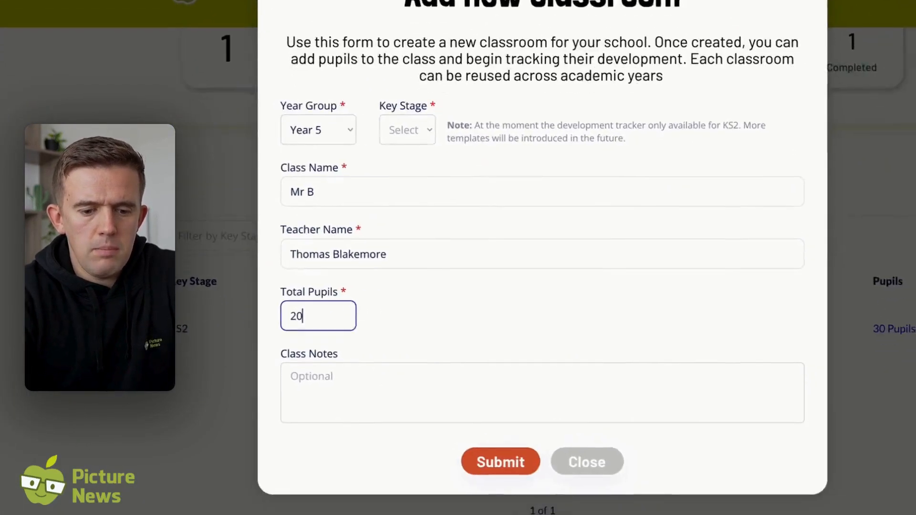
pyautogui.click(389, 377)
pyautogui.click(501, 461)
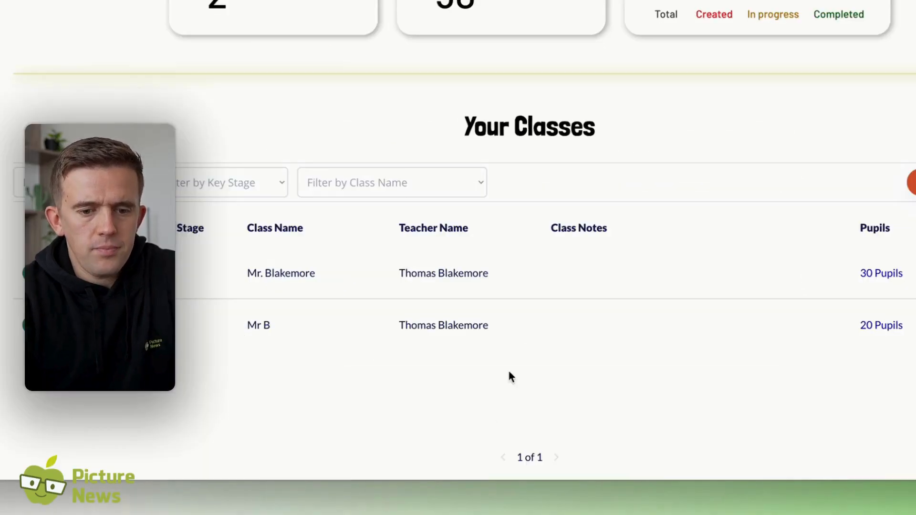
# Step: Start a new tracking record using the Picture News Development Tracker - KS2 template
pyautogui.scroll(-1, 546, 363)
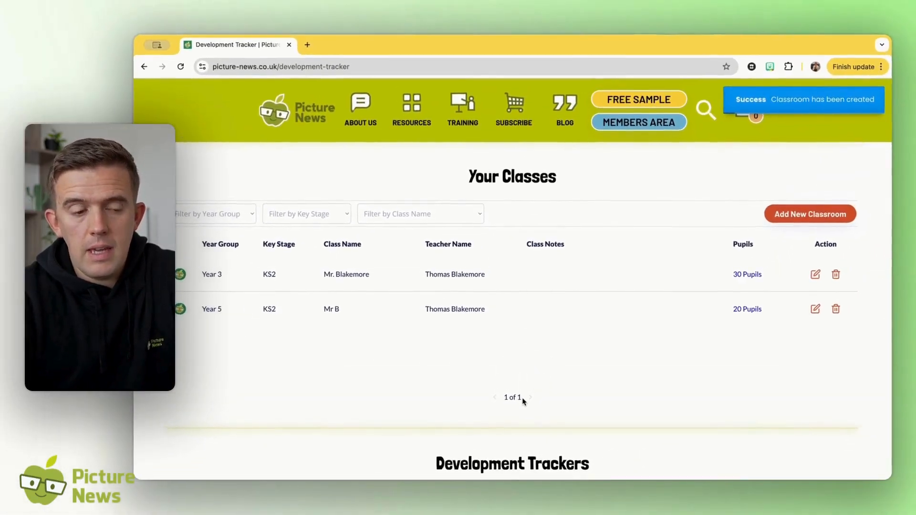
pyautogui.scroll(-4, 523, 401)
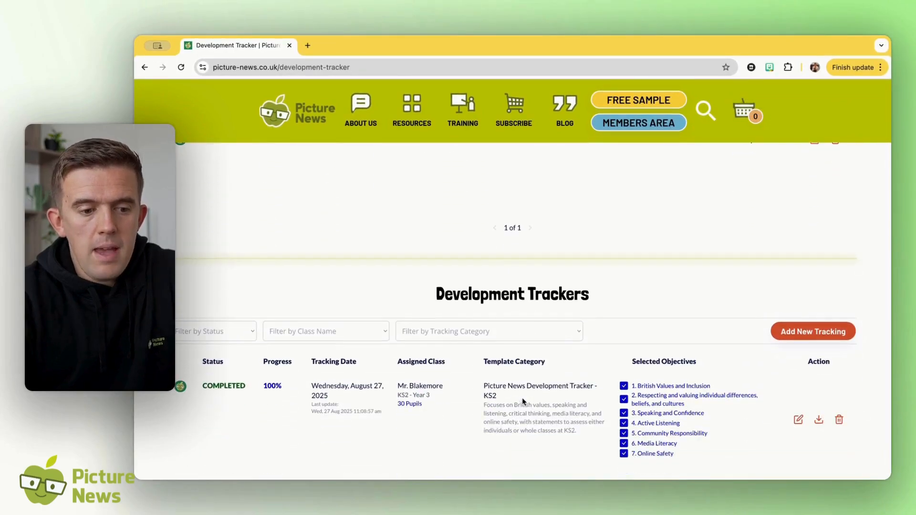
pyautogui.scroll(-1, 523, 401)
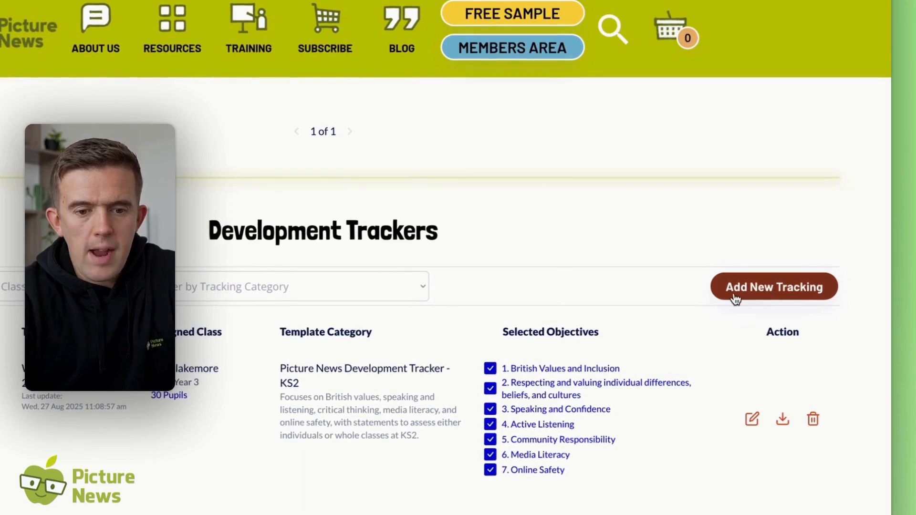
pyautogui.click(733, 297)
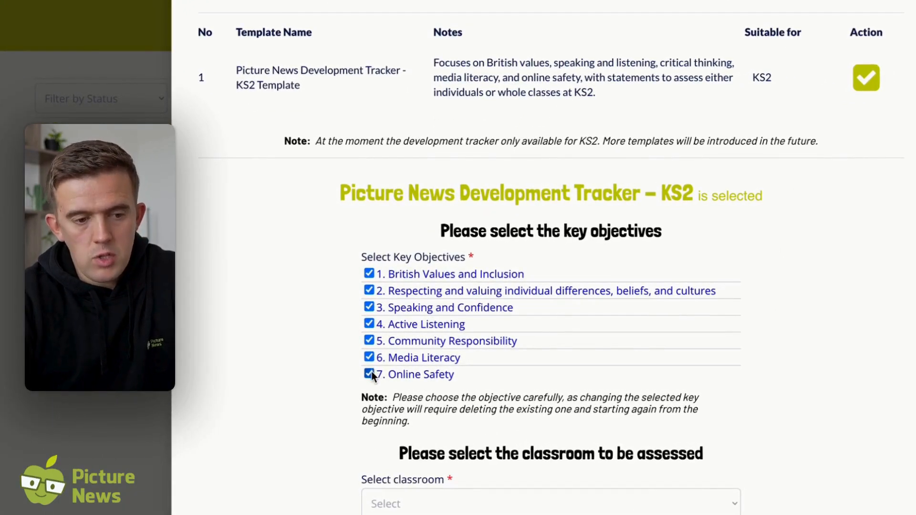
# Step: Try deselecting key objectives 2 to 7, and reselect them so all seven are ticked
pyautogui.click(369, 374)
pyautogui.click(368, 357)
pyautogui.click(369, 340)
pyautogui.click(369, 324)
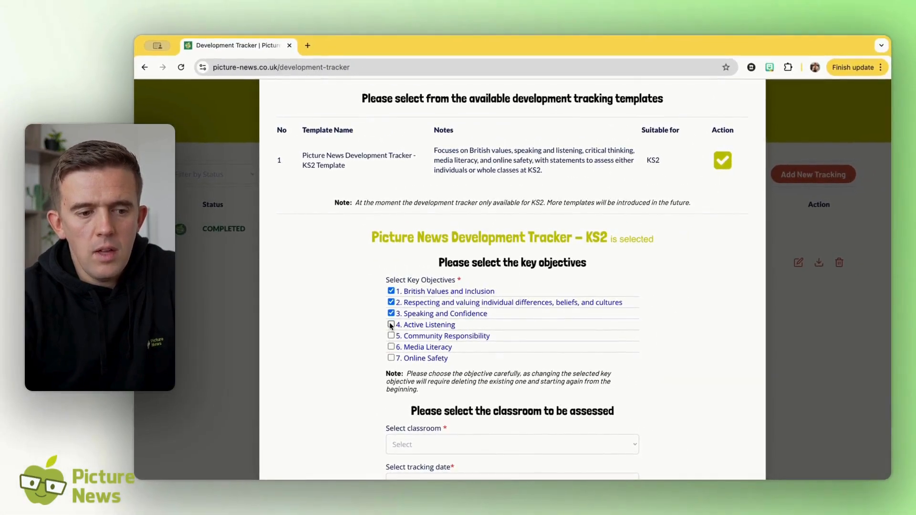
pyautogui.click(391, 313)
pyautogui.click(390, 302)
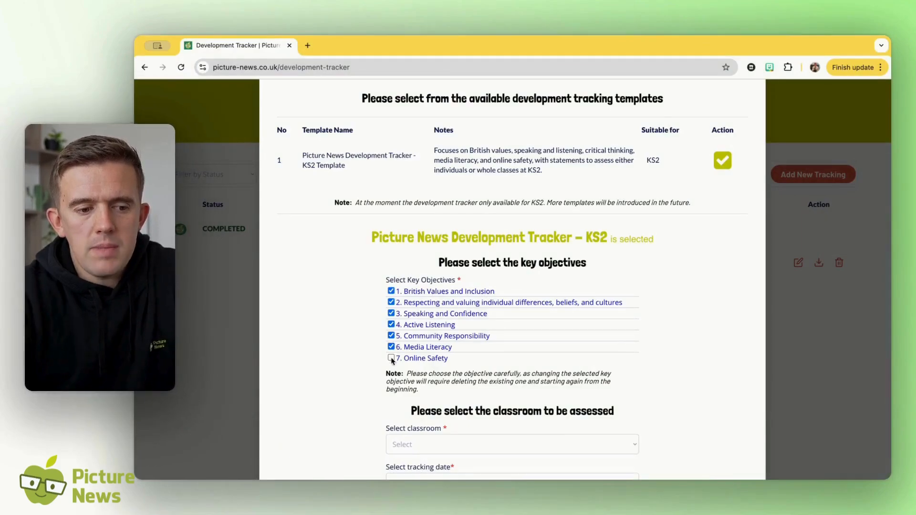
pyautogui.click(390, 358)
# Step: Assign the tracker to the KS2 Year 5 classroom with 20 pupils and submit it
pyautogui.scroll(-3, 396, 406)
pyautogui.click(420, 444)
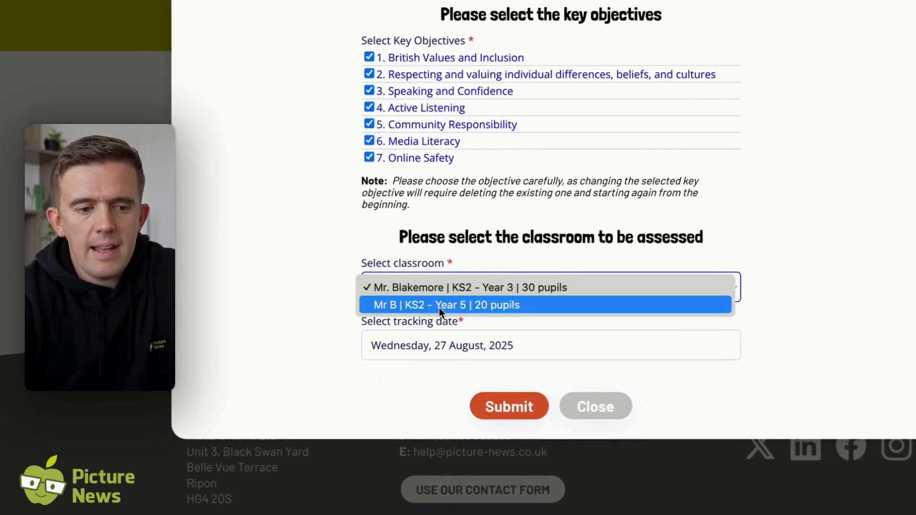
pyautogui.click(438, 305)
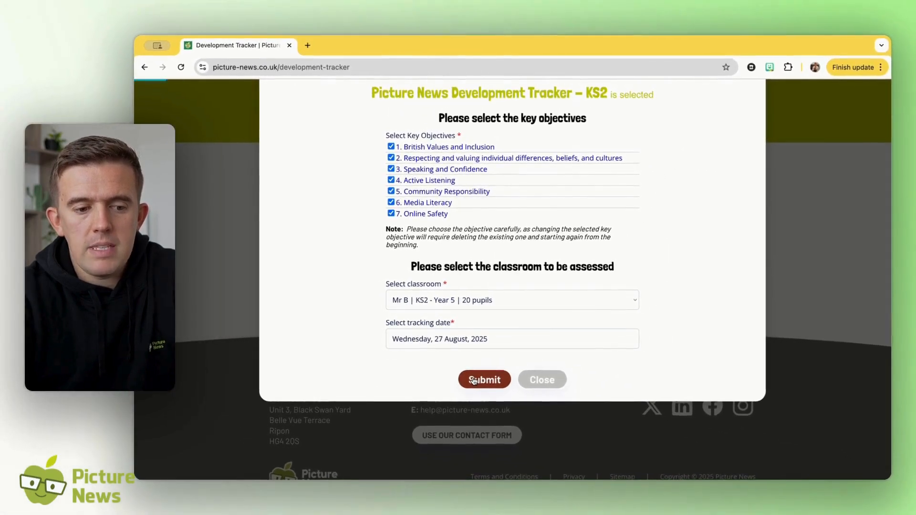
pyautogui.click(496, 406)
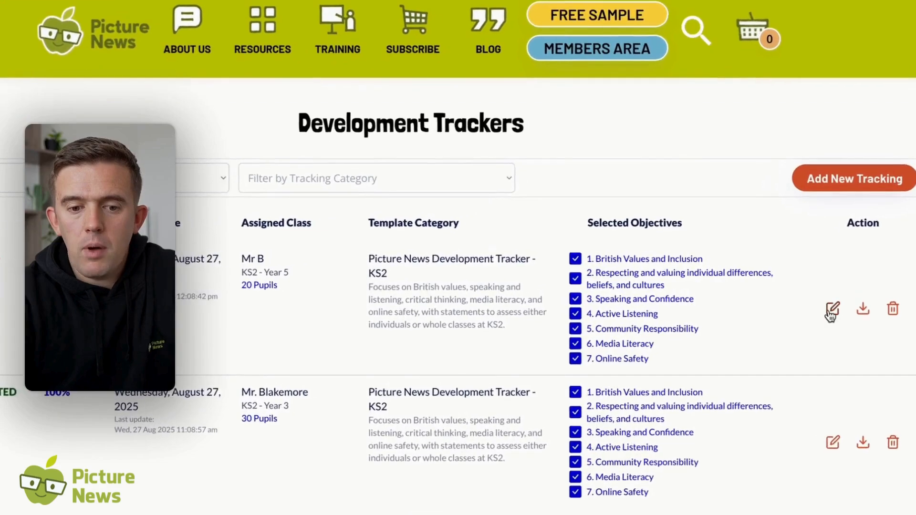
# Step: Open the Year 5 class's tracker for editing and review the level descriptors for British Values and Inclusion
pyautogui.click(835, 309)
pyautogui.scroll(-2, 708, 359)
pyautogui.scroll(2, 708, 358)
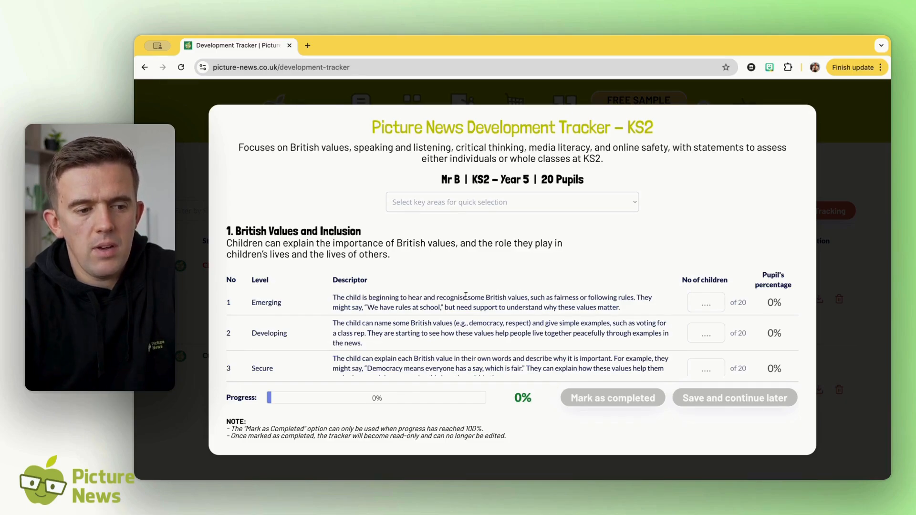
pyautogui.scroll(-3, 466, 296)
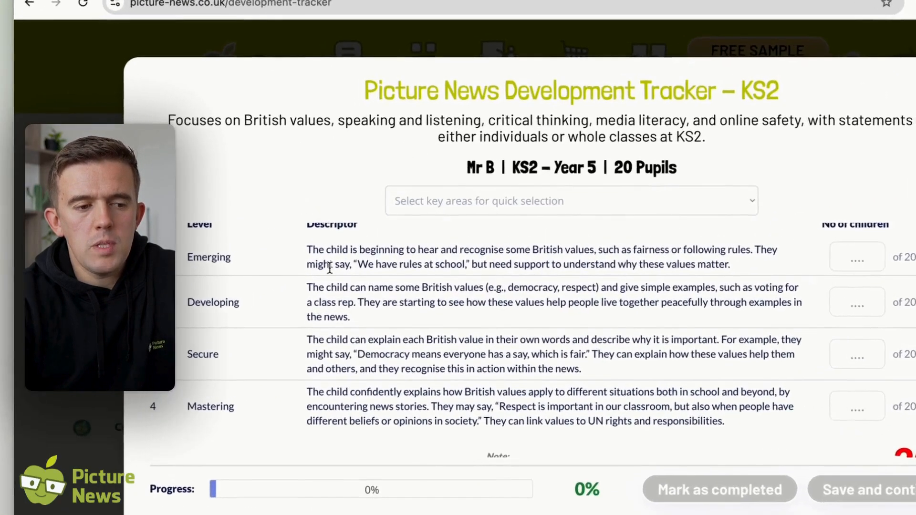
pyautogui.scroll(1, 329, 268)
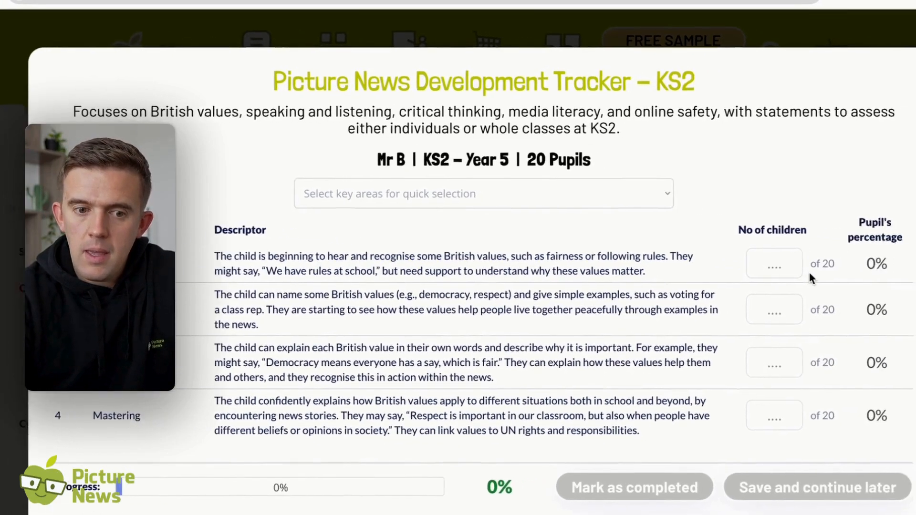
# Step: Enter the pupil counts for British Values and Inclusion: 3 Emerging, 2 Developing, 13 Secure and 2 Mastering
pyautogui.click(865, 270)
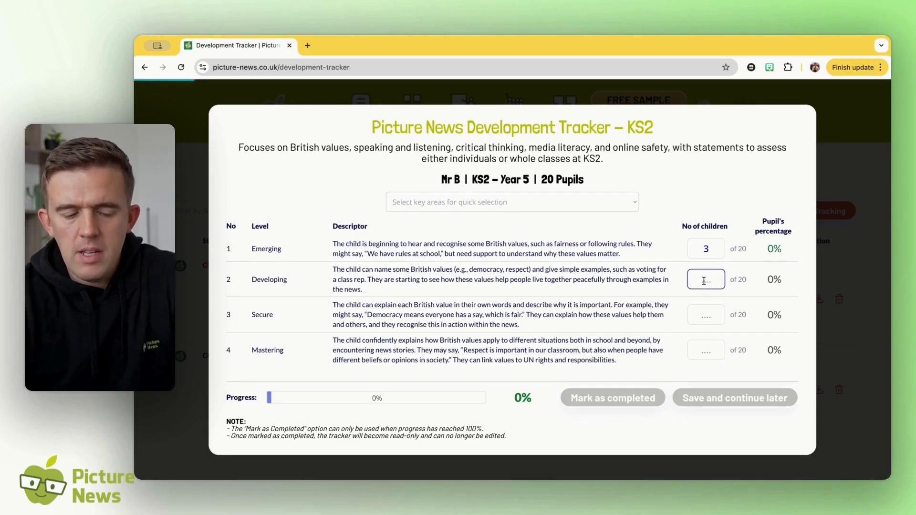
pyautogui.write('2')
pyautogui.click(705, 315)
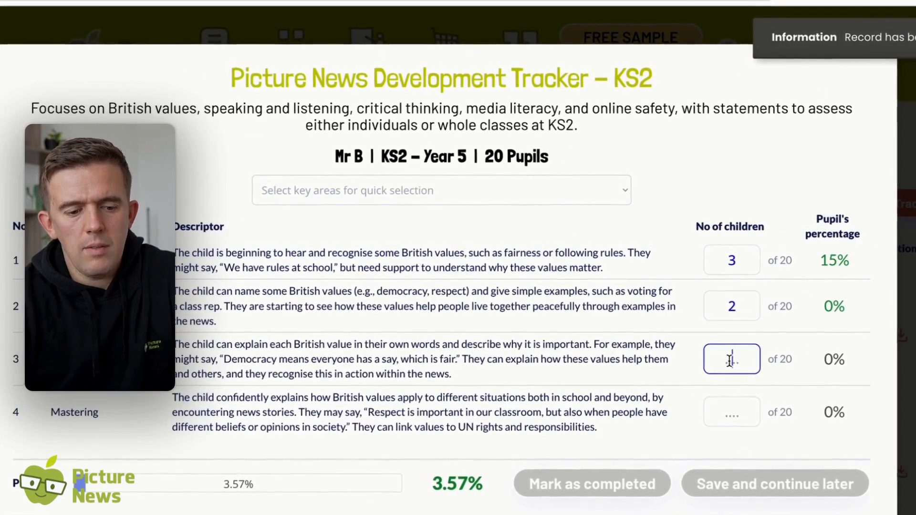
pyautogui.write('13')
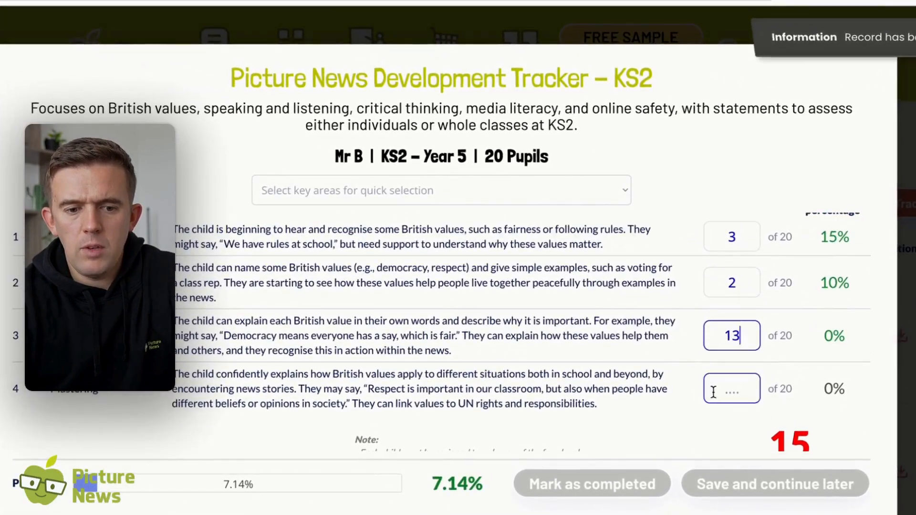
pyautogui.click(713, 392)
pyautogui.scroll(-1, 722, 377)
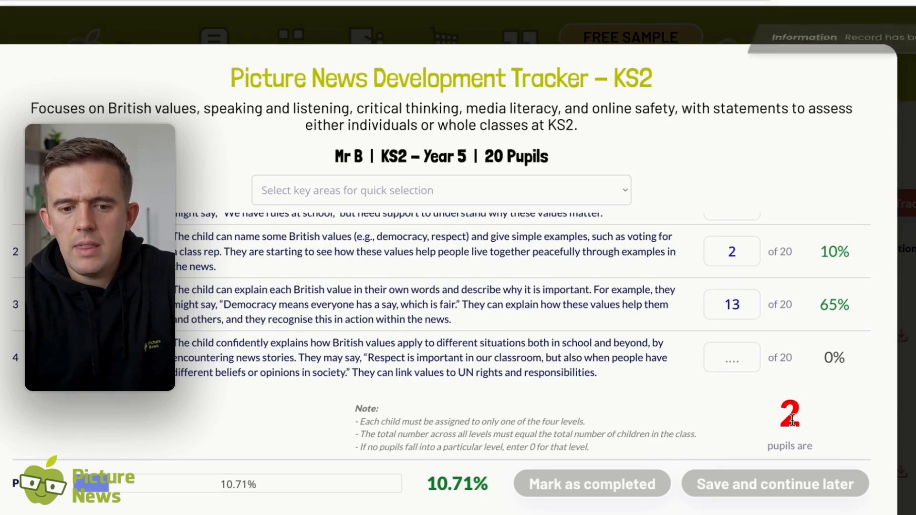
pyautogui.scroll(-1, 787, 420)
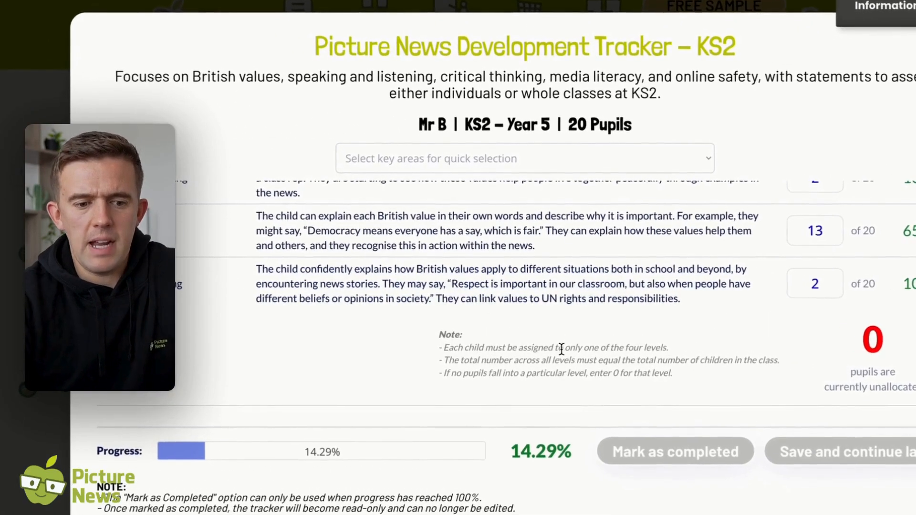
# Step: Enter the pupil counts for Respecting and valuing individual differences: 1 Emerging, 1 Developing, 17 Secure and 1 Mastering
pyautogui.scroll(-1, 538, 330)
pyautogui.scroll(-5, 563, 354)
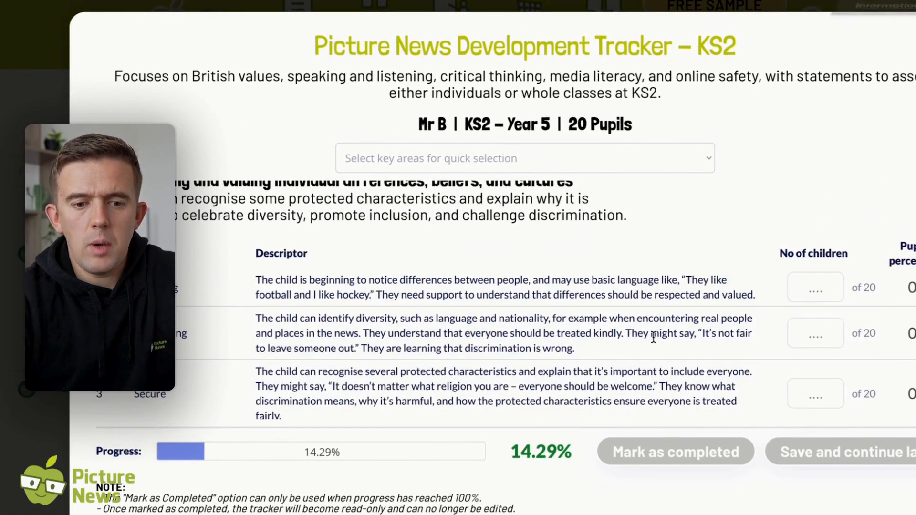
pyautogui.click(812, 285)
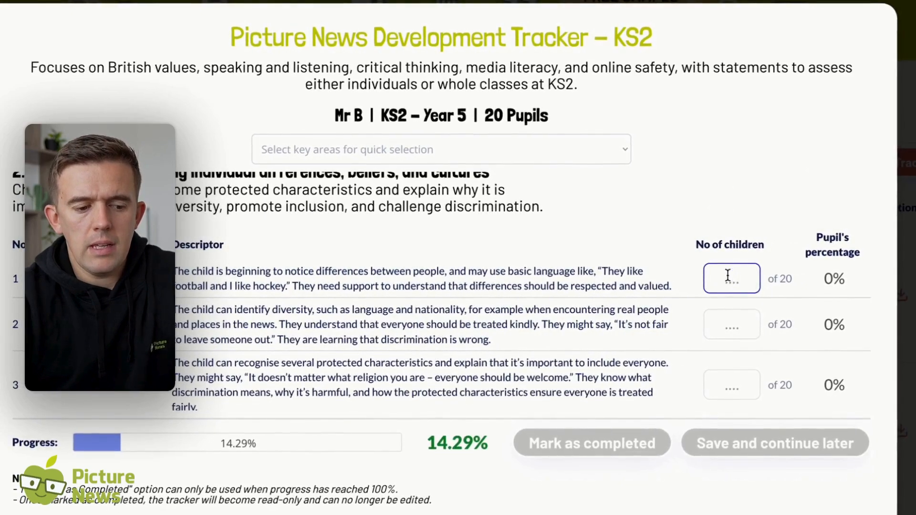
pyautogui.write('1')
pyautogui.click(726, 397)
pyautogui.write('12')
pyautogui.press('BackSpace')
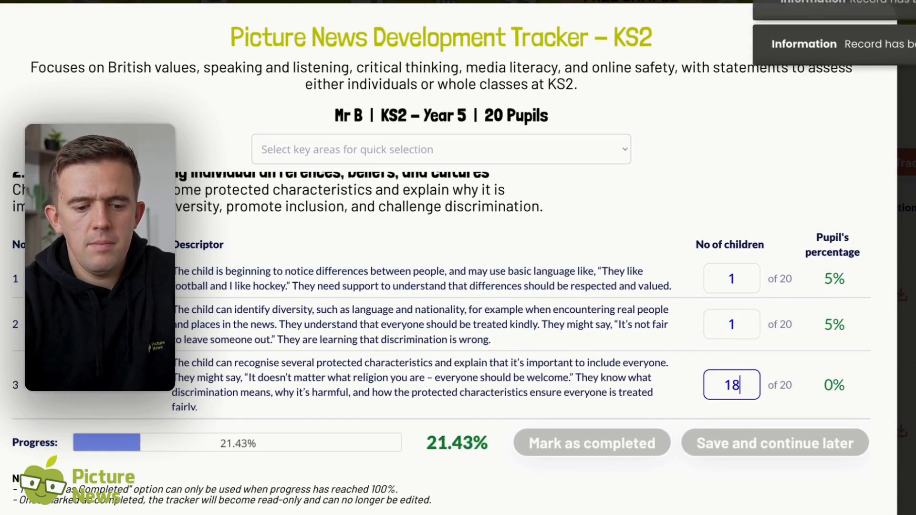
pyautogui.scroll(-3, 725, 394)
pyautogui.click(724, 338)
pyautogui.write('1')
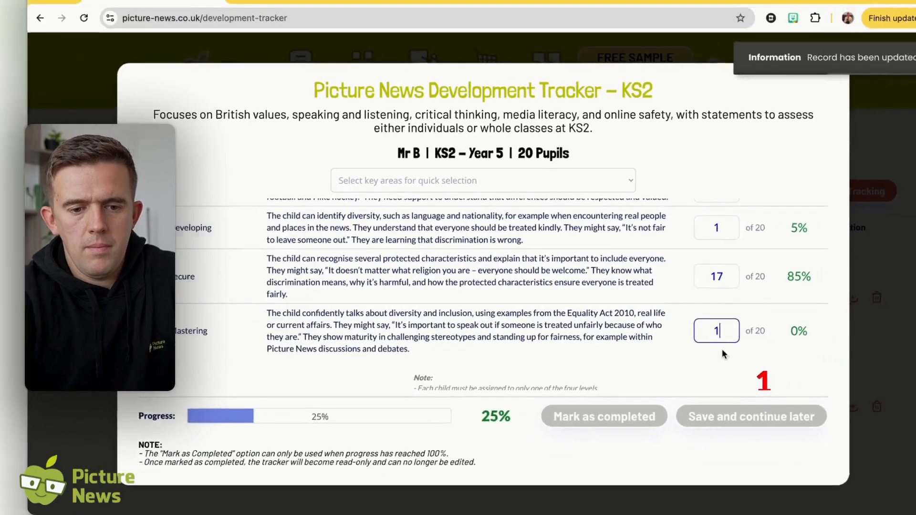
pyautogui.click(714, 348)
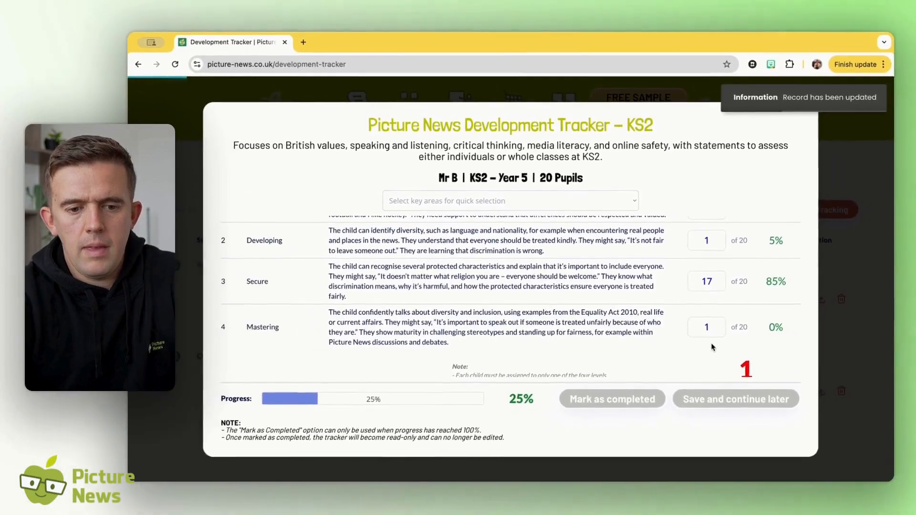
# Step: Look through the level descriptors of the remaining objectives, from Speaking and Confidence onwards
pyautogui.scroll(-3, 712, 346)
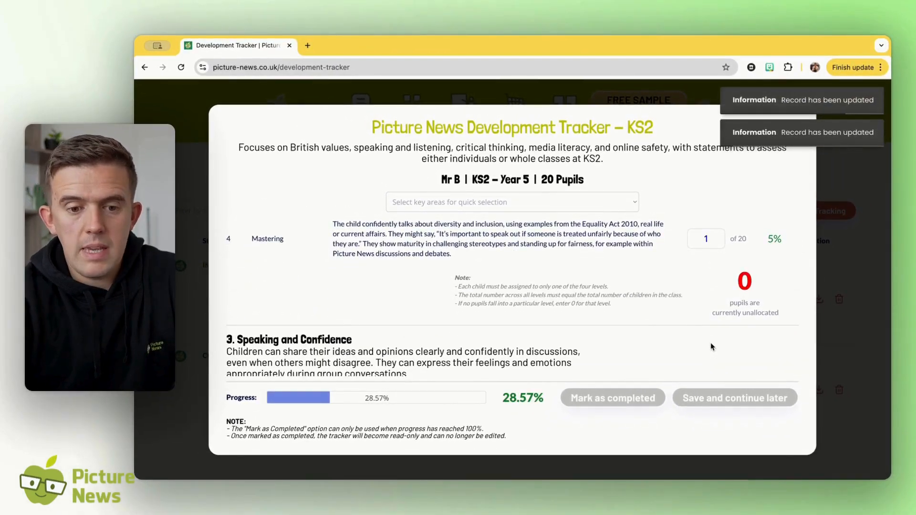
pyautogui.scroll(-3, 711, 346)
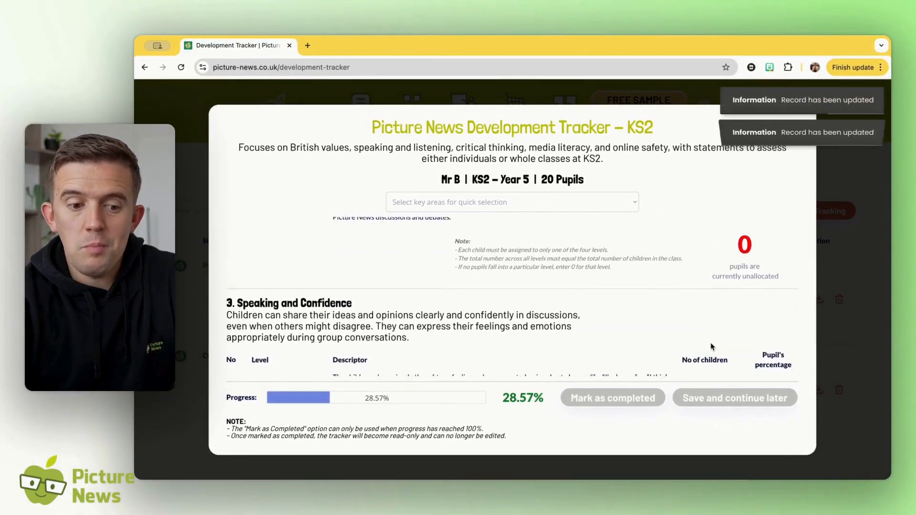
pyautogui.scroll(-5, 711, 346)
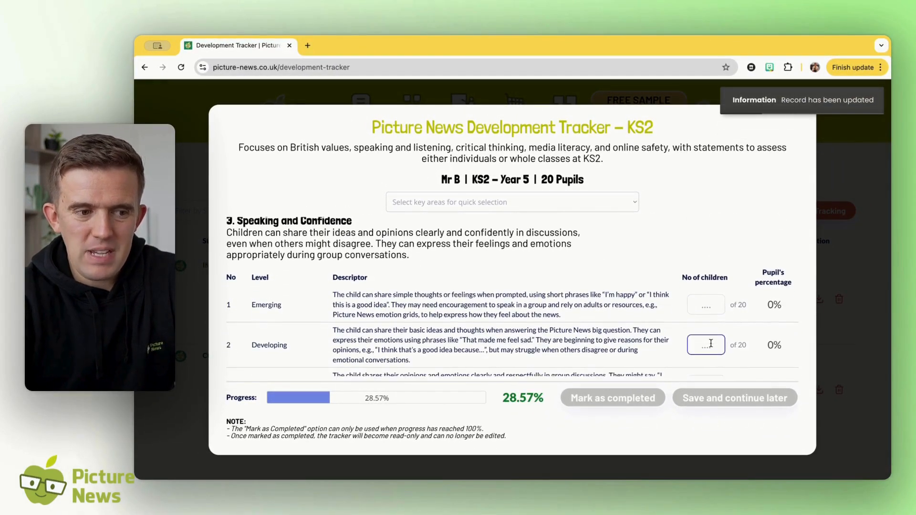
pyautogui.scroll(-8, 711, 346)
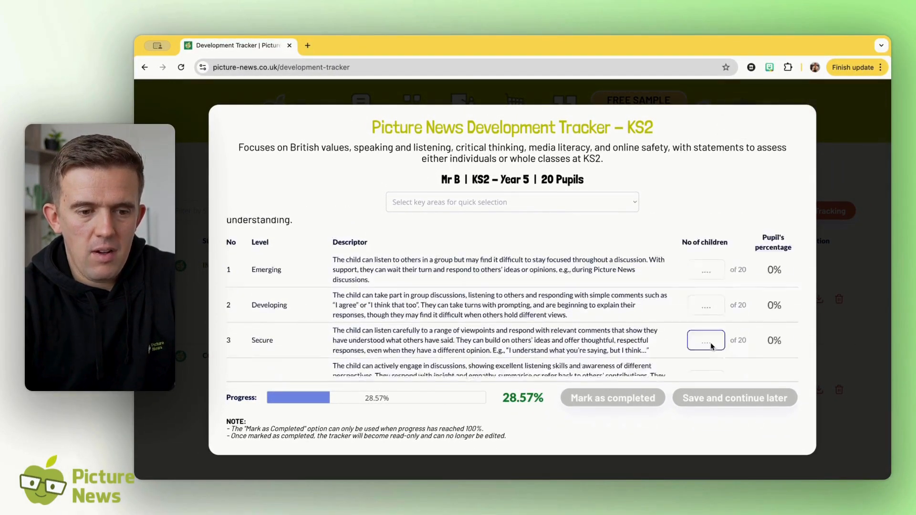
pyautogui.scroll(-8, 711, 343)
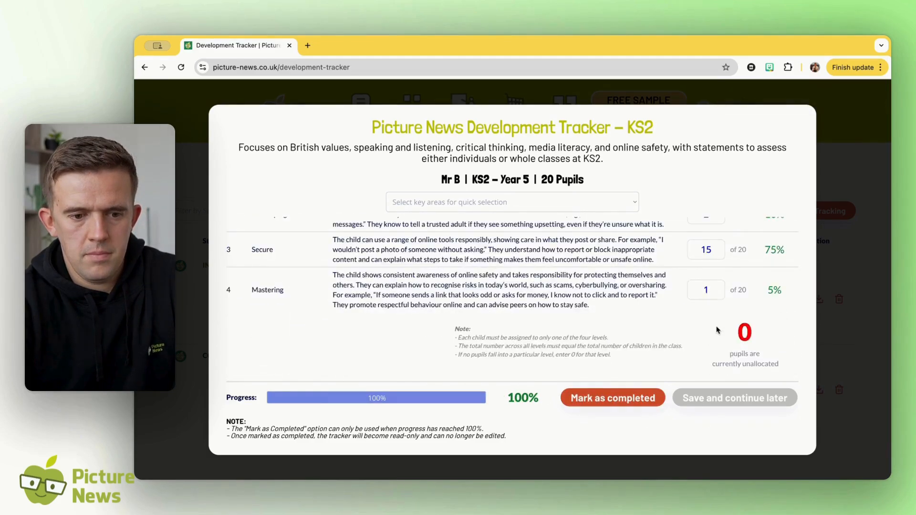
# Step: Check the pupil counts under Online Safety and mark the Year 5 tracker as completed
pyautogui.scroll(-4, 715, 334)
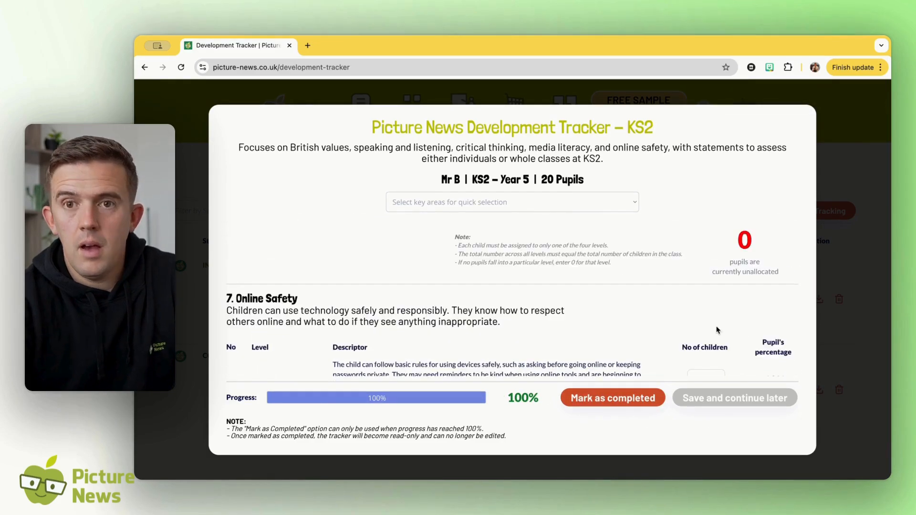
pyautogui.scroll(-4, 717, 329)
pyautogui.scroll(2, 716, 330)
pyautogui.scroll(3, 717, 329)
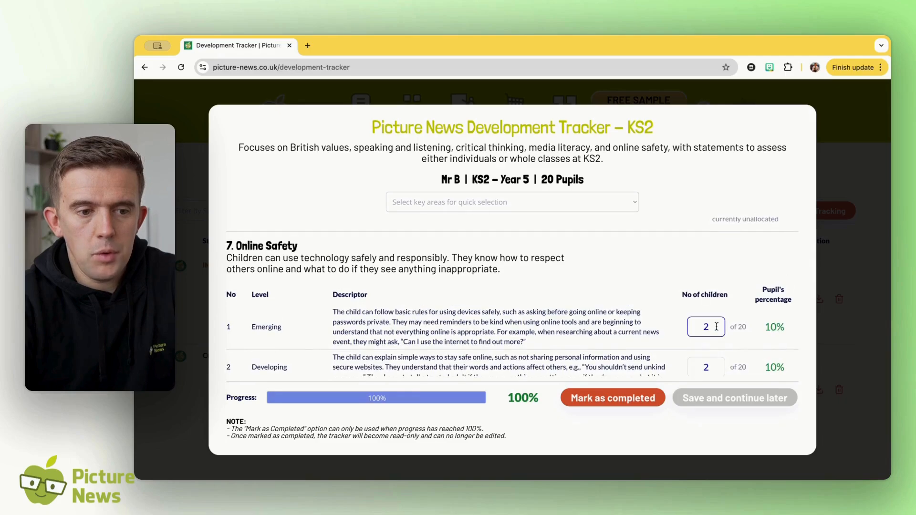
pyautogui.scroll(-2, 716, 326)
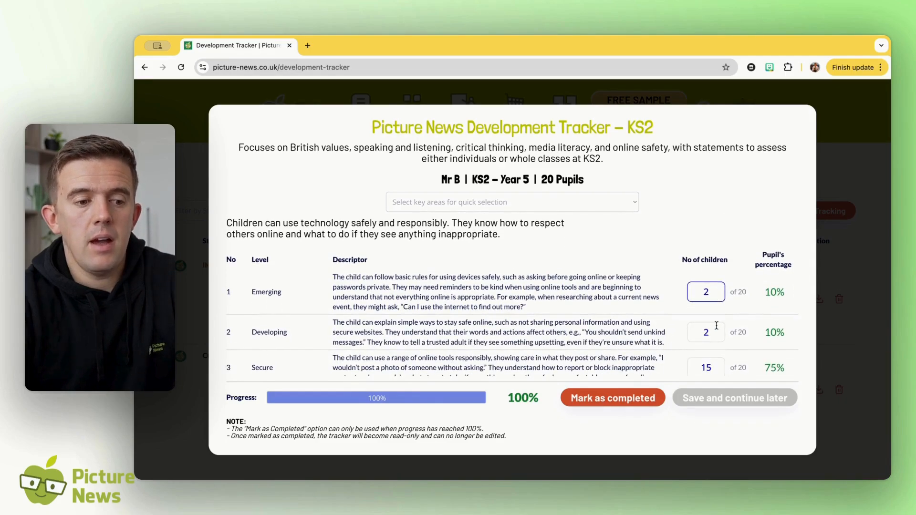
pyautogui.scroll(-1, 716, 326)
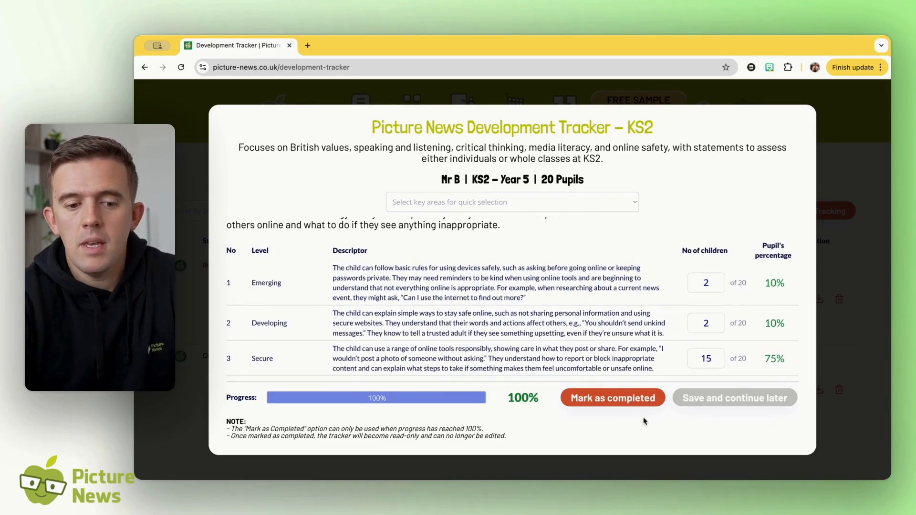
pyautogui.click(621, 403)
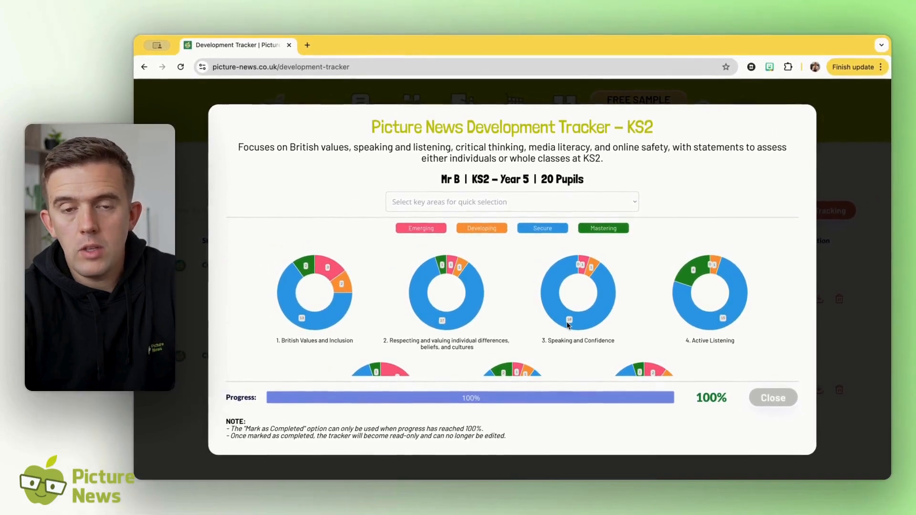
# Step: Review the charts for all seven objectives and open the choice of key areas for quick selection
pyautogui.scroll(-1, 568, 324)
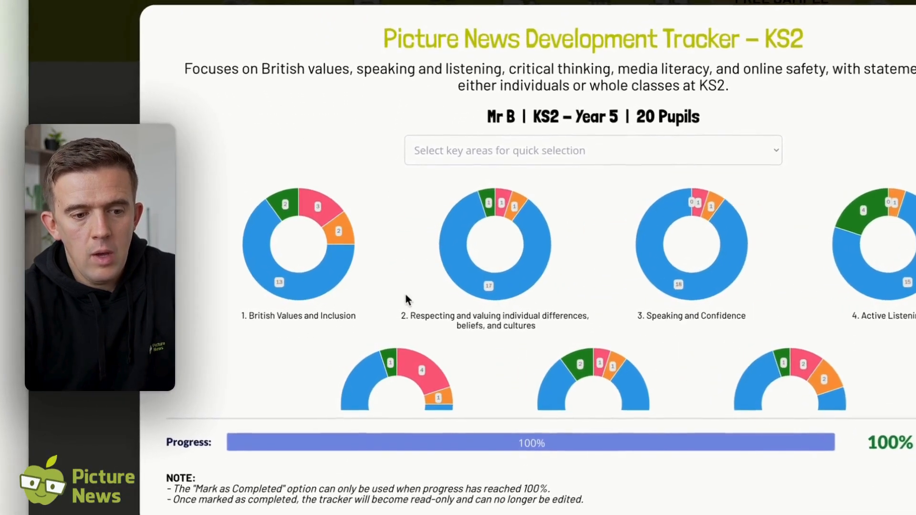
pyautogui.scroll(-2, 465, 305)
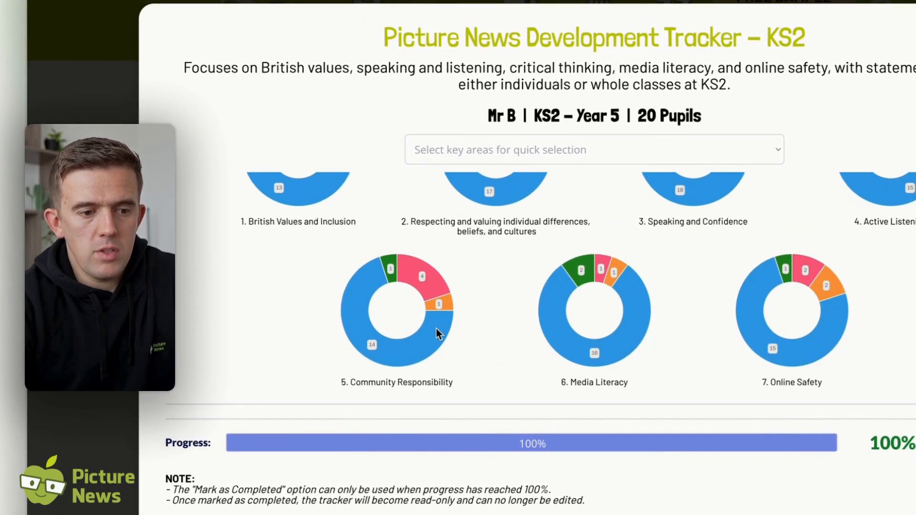
pyautogui.scroll(1, 436, 328)
pyautogui.scroll(3, 424, 272)
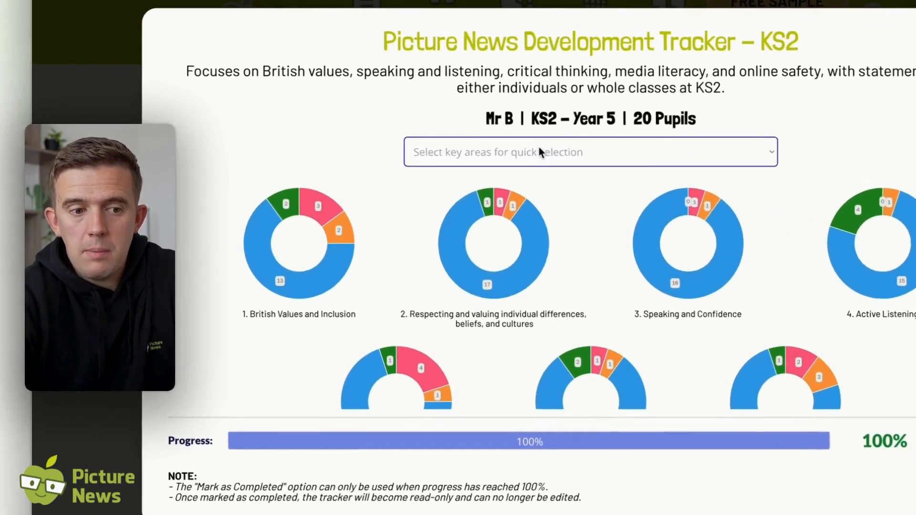
pyautogui.click(478, 199)
pyautogui.click(539, 169)
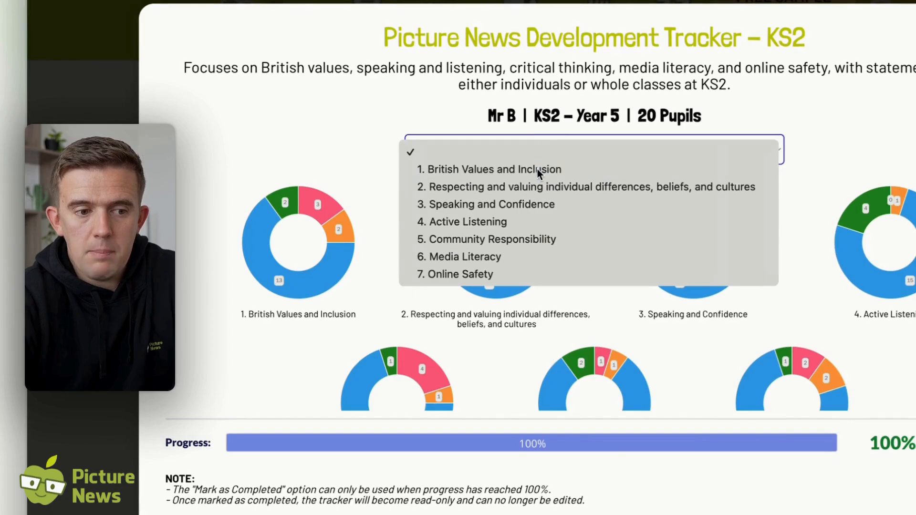